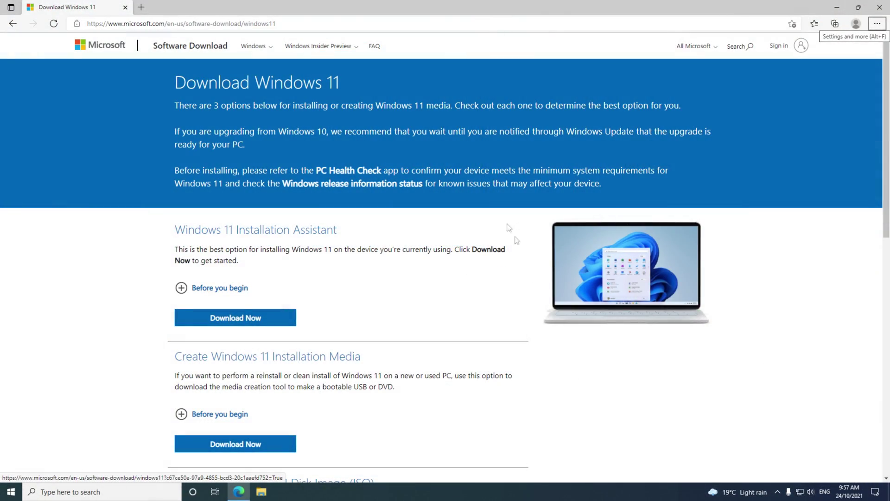
Step: Select Windows 11 under Download Windows 11 Disk Image (ISO) and request the download
left_click_drag(277, 23, 83, 28)
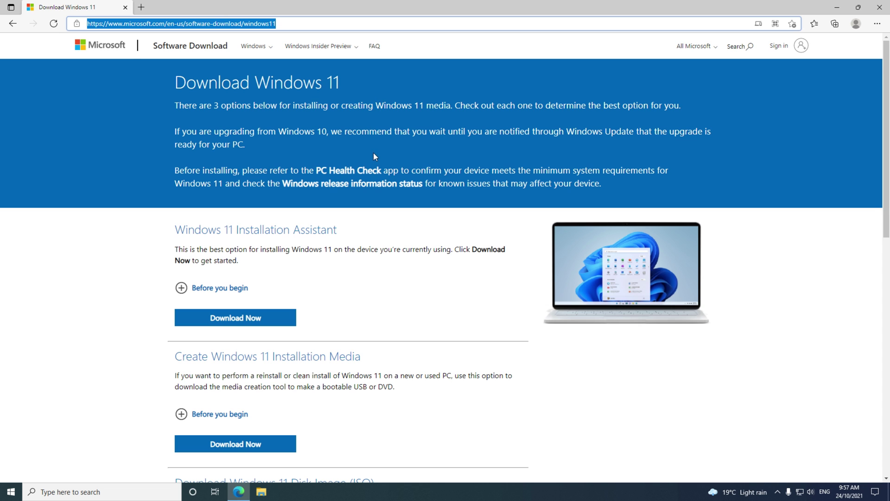
scroll(374, 156, "down", 4)
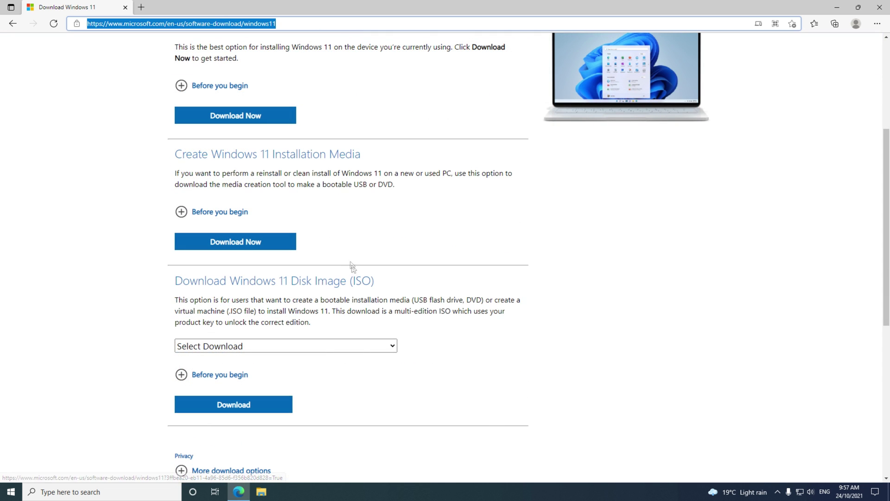
left_click(351, 346)
left_click(319, 370)
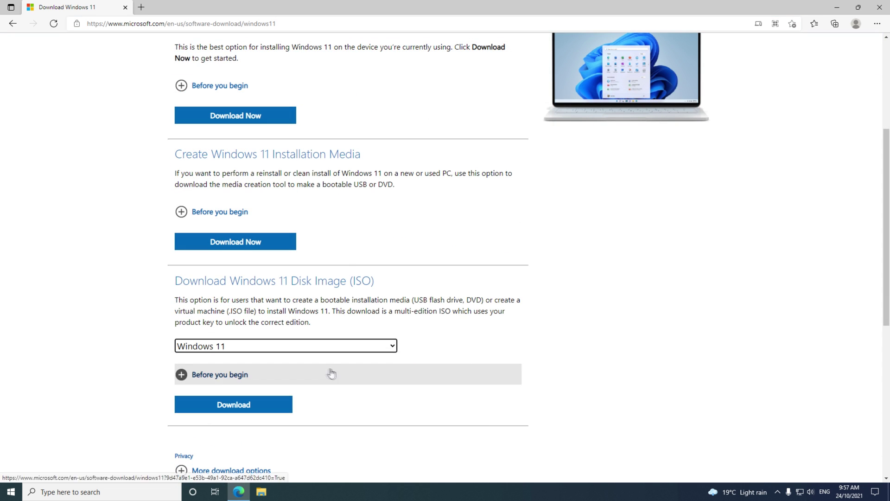
left_click(284, 405)
Step: Choose English International as the product language and confirm it
scroll(301, 362, "down", 6)
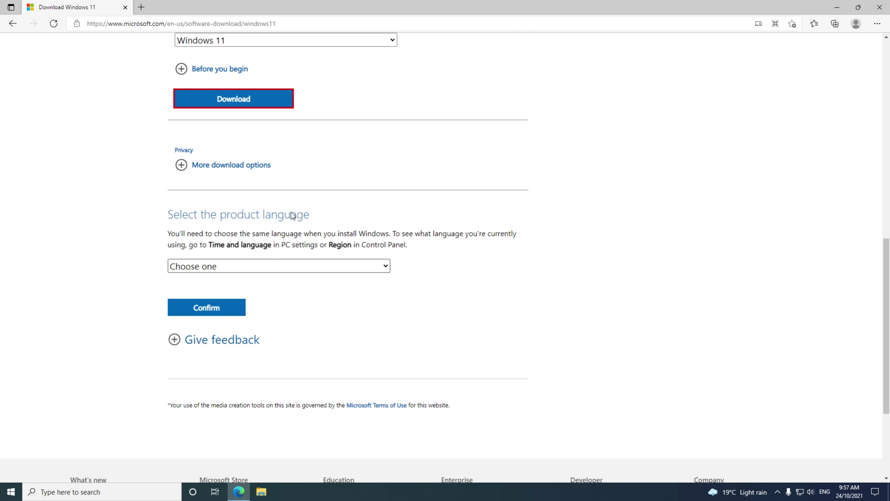
scroll(294, 220, "up", 3)
scroll(297, 232, "down", 3)
left_click(377, 273)
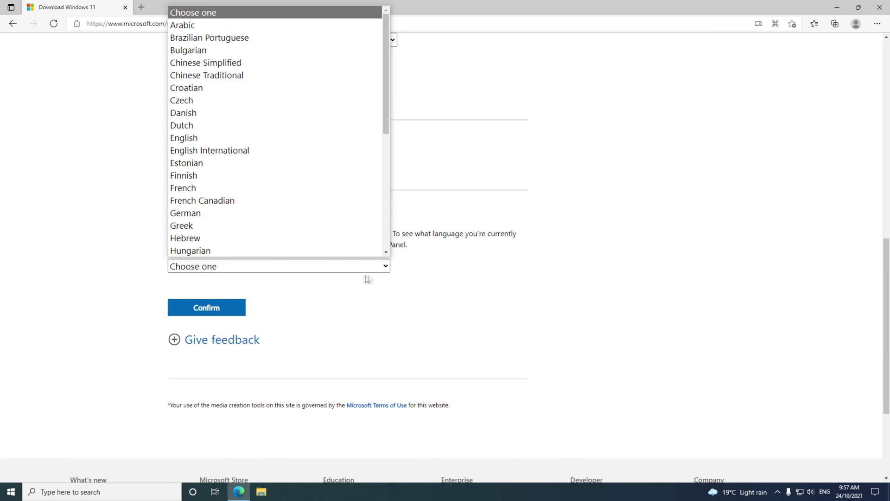
left_click(335, 142)
left_click(384, 267)
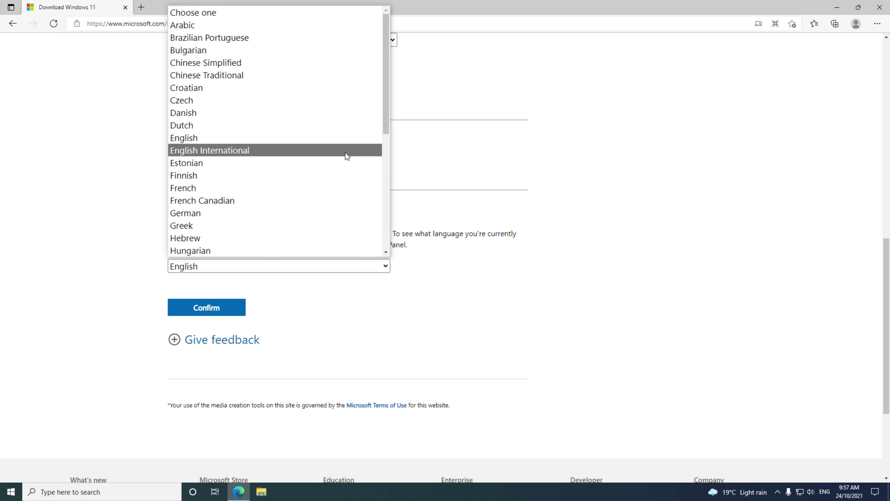
left_click(345, 156)
left_click(244, 313)
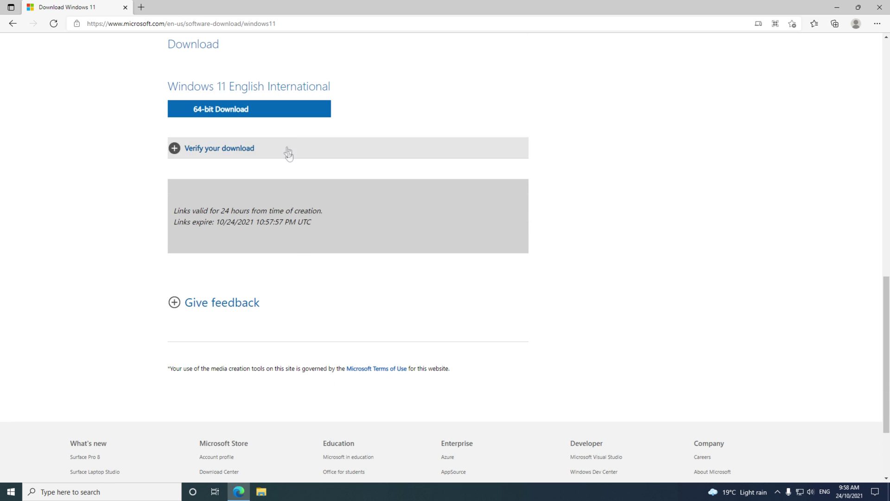
Step: Start downloading the 64-bit Win11_EnglishInternational_x64.iso, then cancel that download
left_click(280, 111)
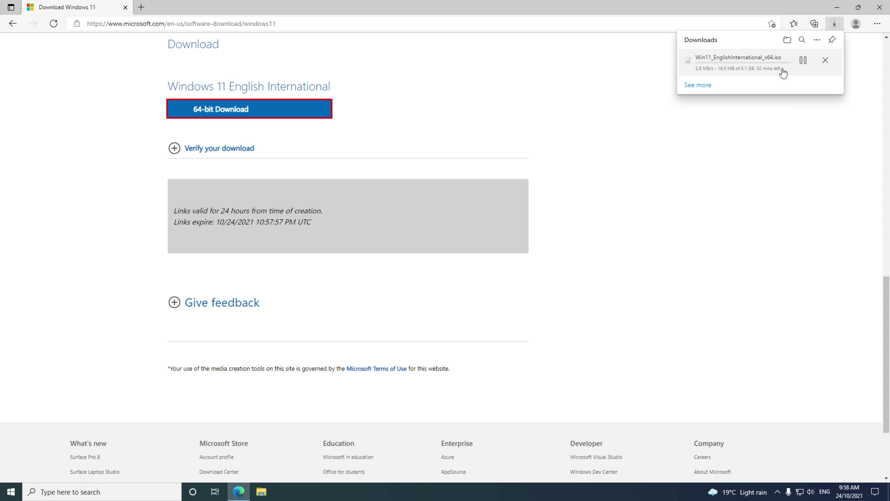
left_click(826, 62)
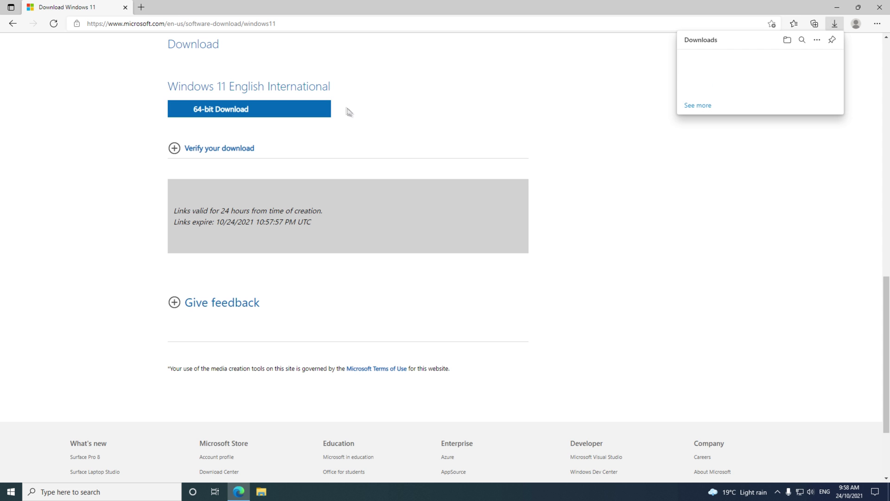
scroll(392, 130, "up", 8)
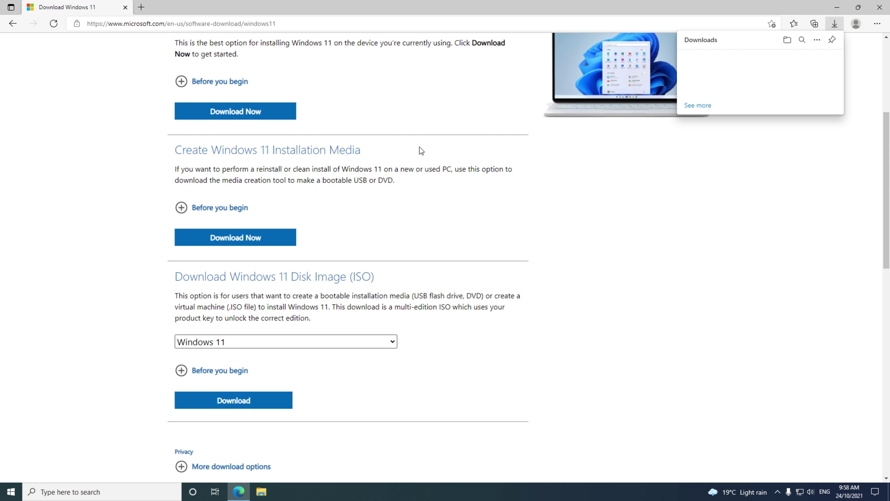
Step: Download and run MediaCreationToolW11.exe, approve it, and accept its license terms
left_click(285, 235)
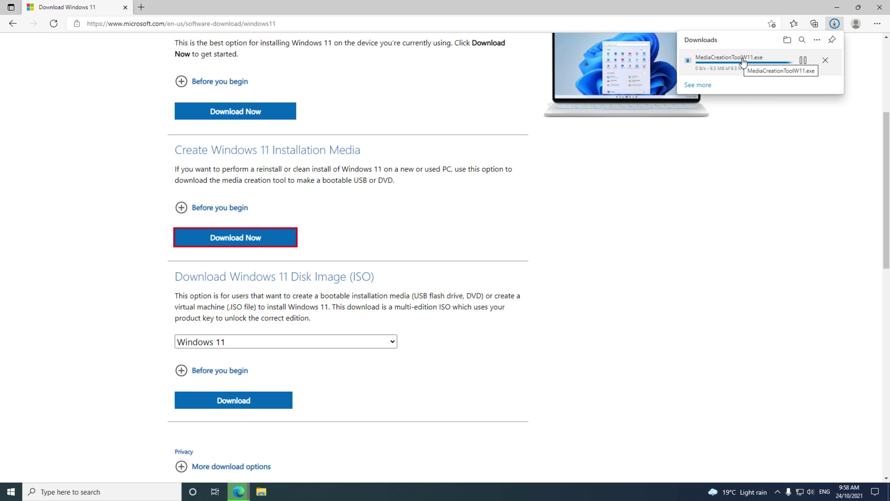
left_click(730, 65)
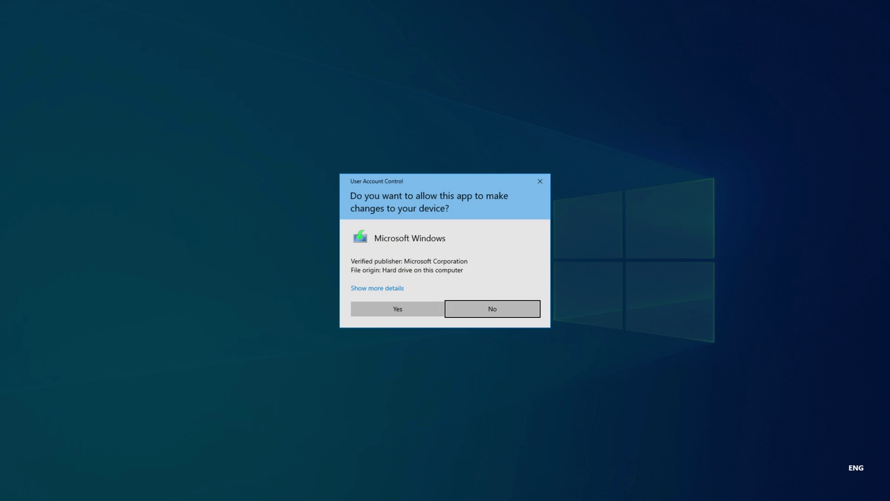
left_click(397, 308)
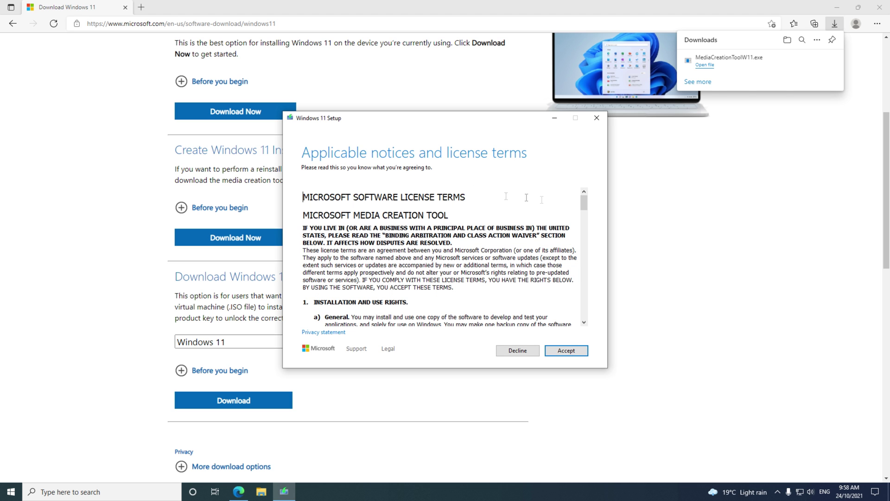
left_click(577, 355)
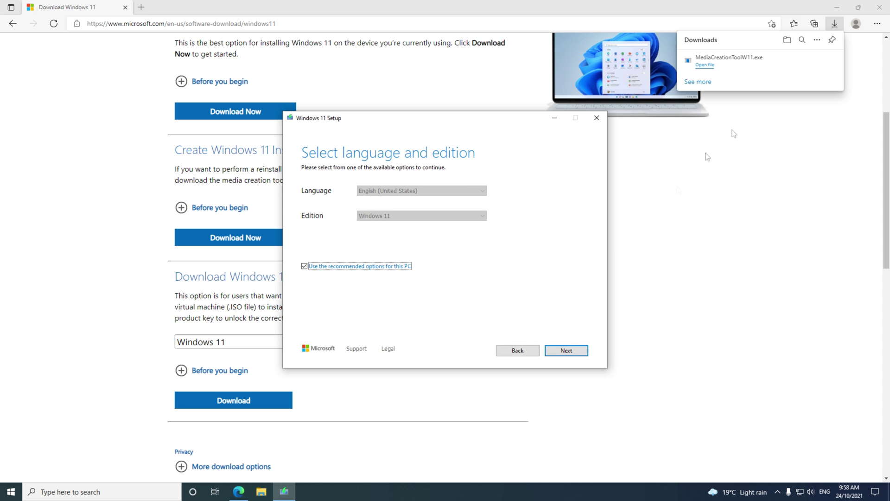
Step: Keep Windows 11 in English (United States) with the recommended options for this PC
left_click(831, 13)
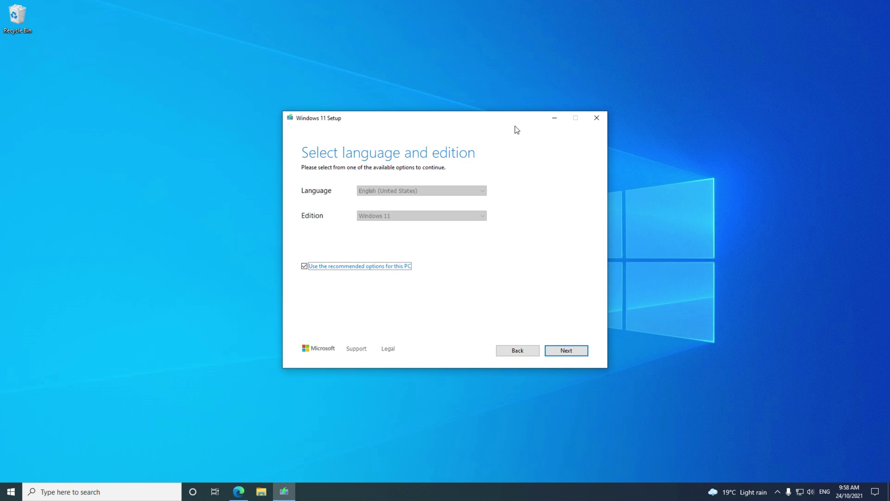
left_click(304, 266)
left_click(483, 216)
left_click(483, 224)
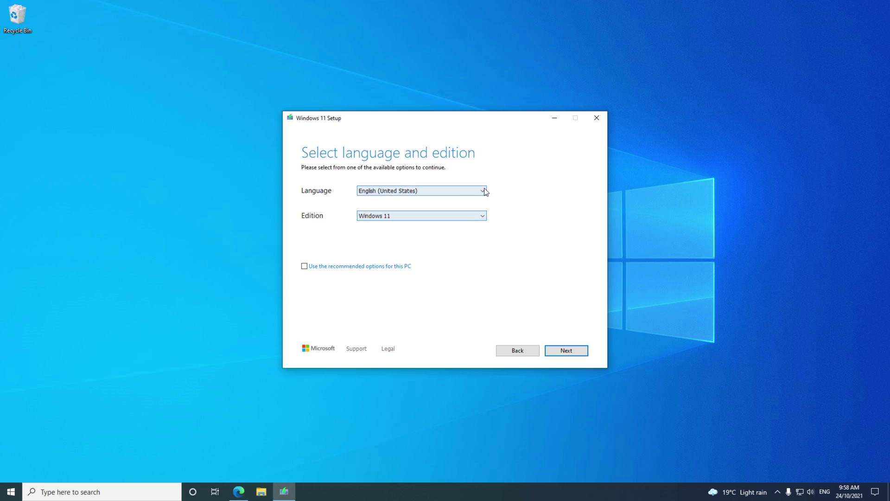
left_click(483, 191)
scroll(483, 207, "up", 1)
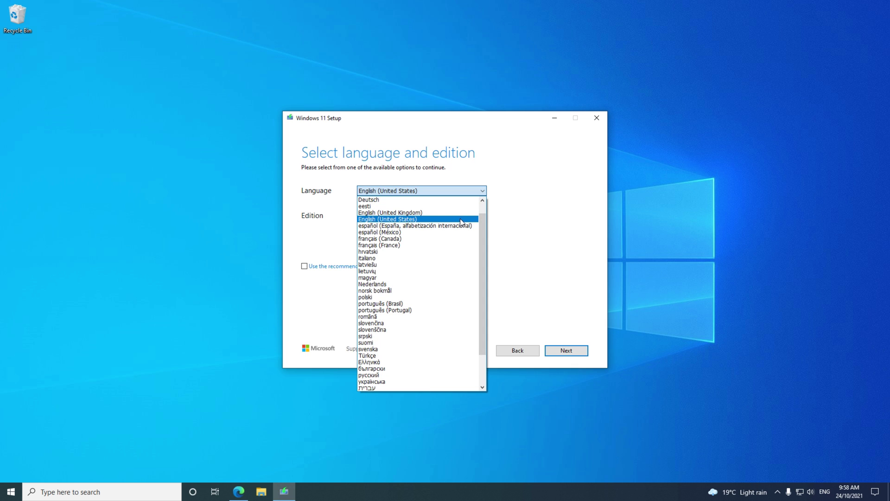
left_click(461, 220)
left_click(304, 266)
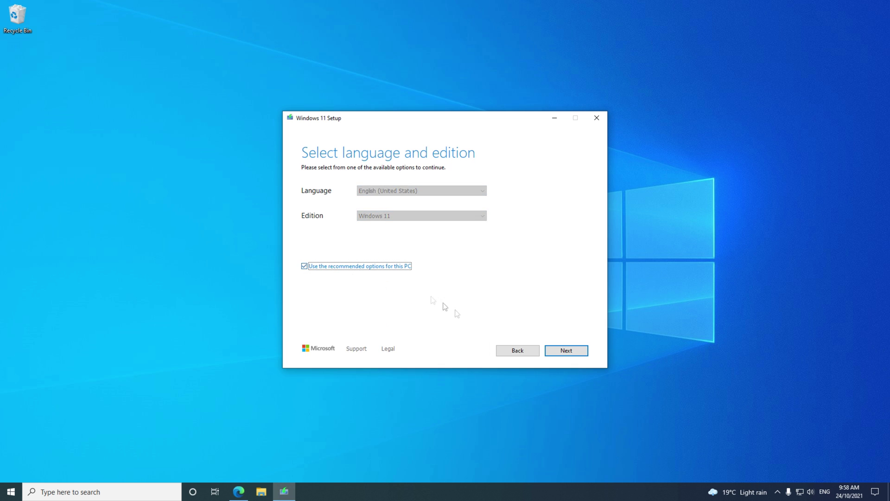
left_click(566, 349)
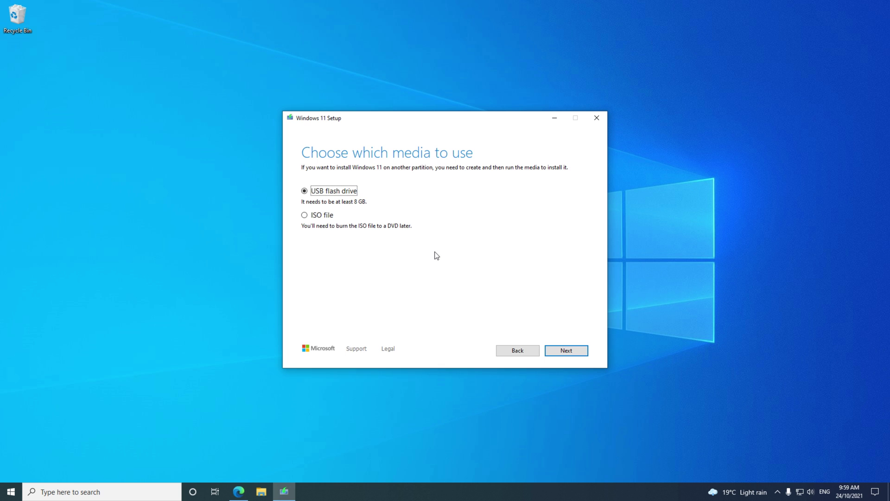
Step: Choose USB flash drive as the media and select drive E: (No Label) as the target
left_click(566, 350)
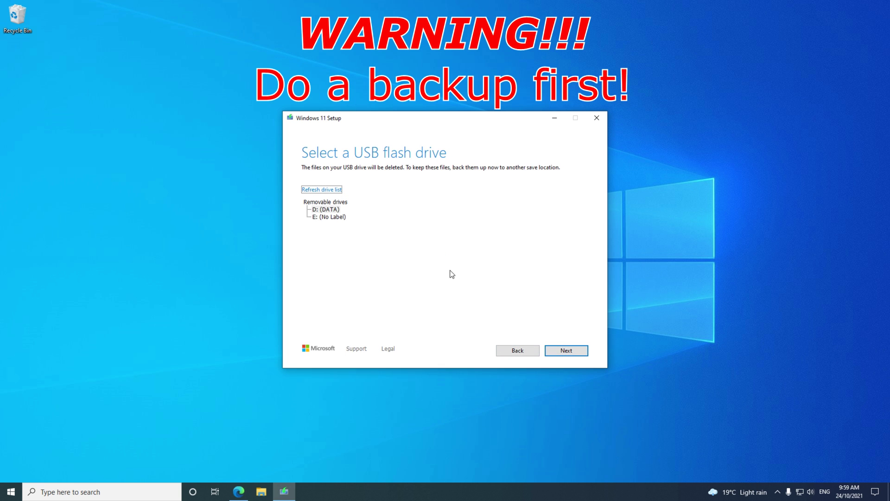
left_click(335, 221)
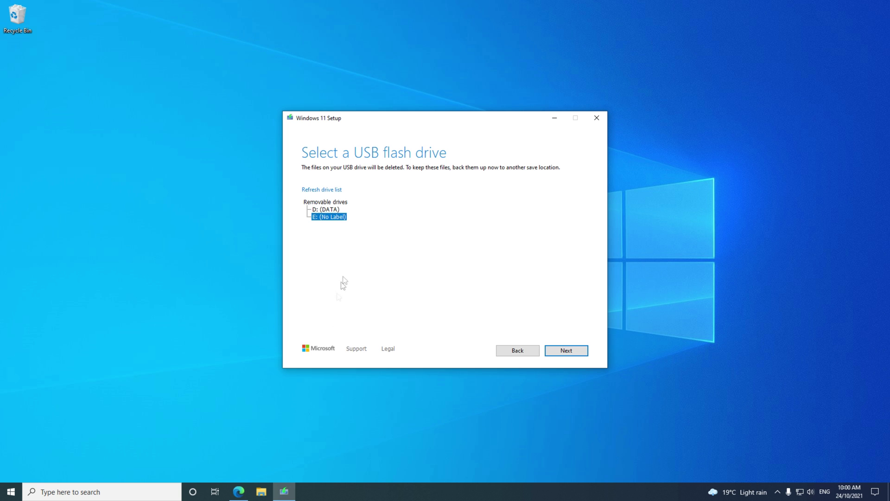
left_click(261, 491)
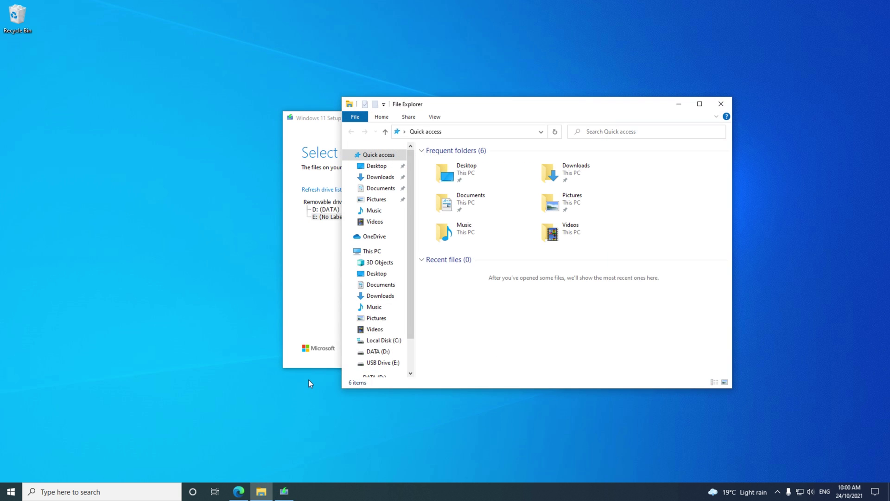
left_click(401, 351)
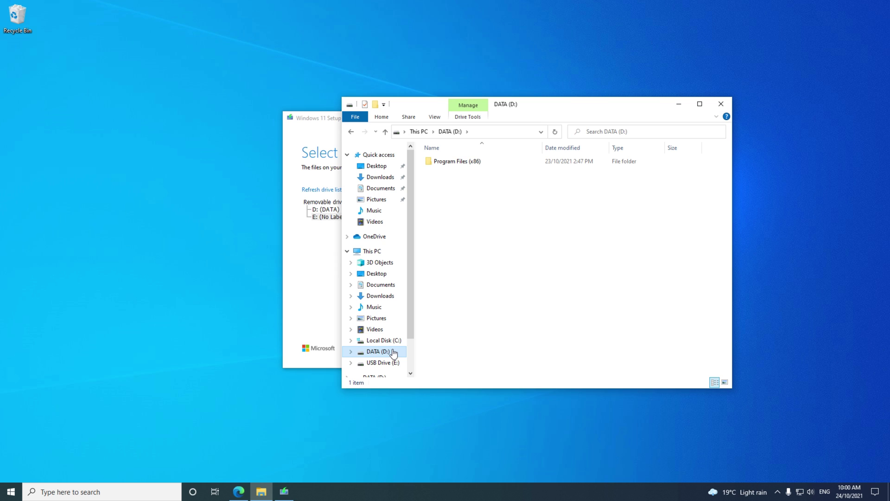
scroll(412, 325, "down", 2)
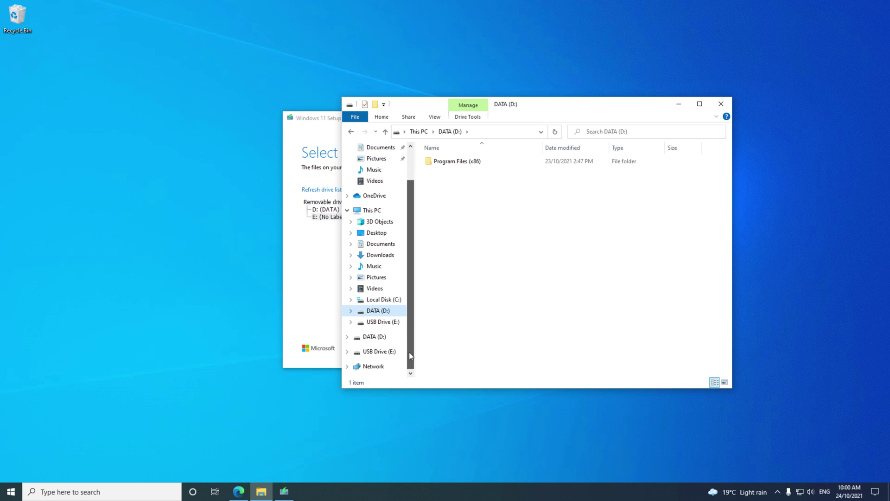
left_click(399, 324)
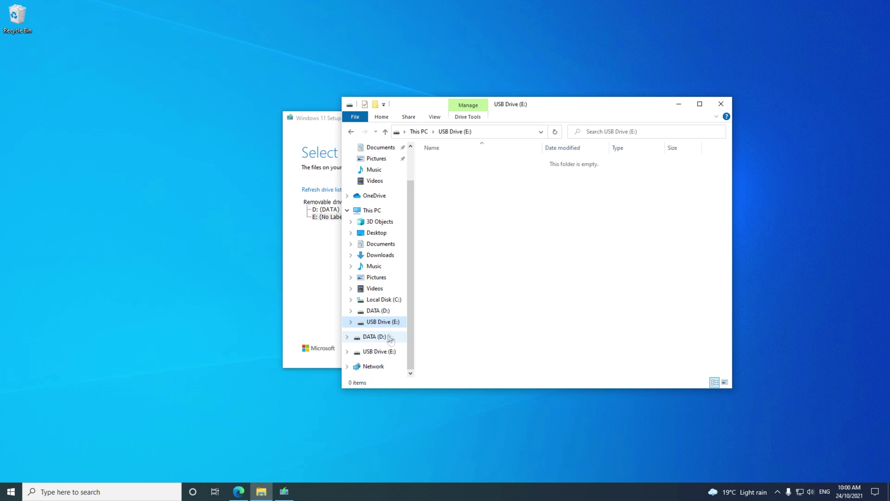
left_click(386, 340)
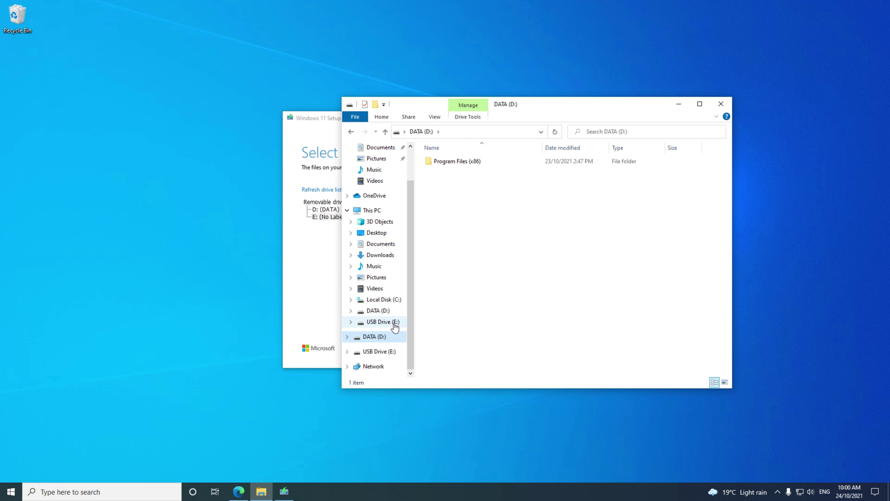
left_click(393, 325)
left_click(392, 350)
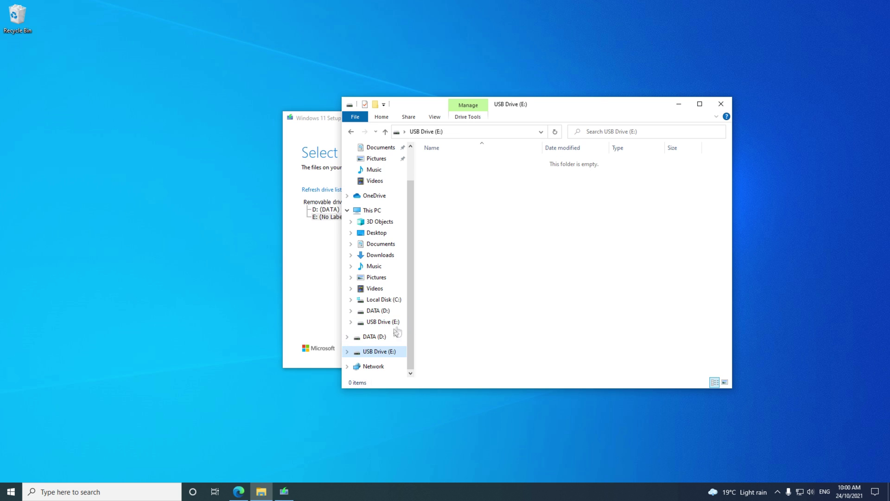
left_click(721, 104)
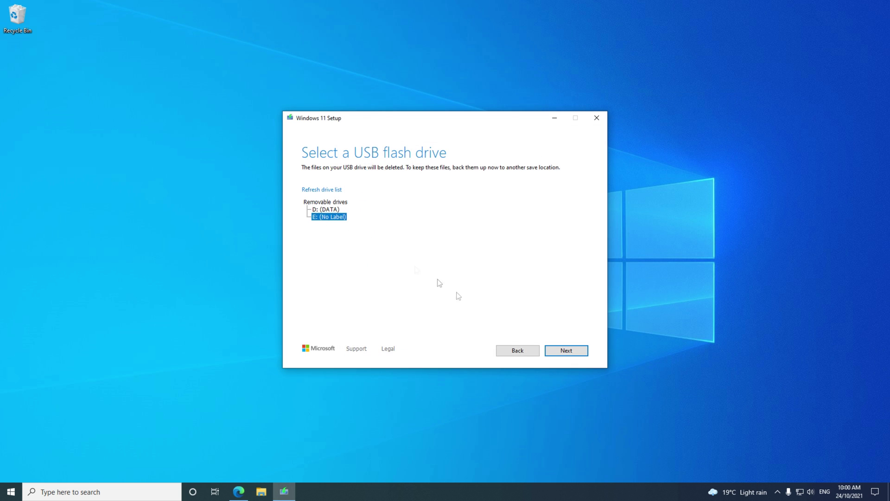
Step: Start writing Windows 11 onto USB drive E: and let it finish
left_click(568, 351)
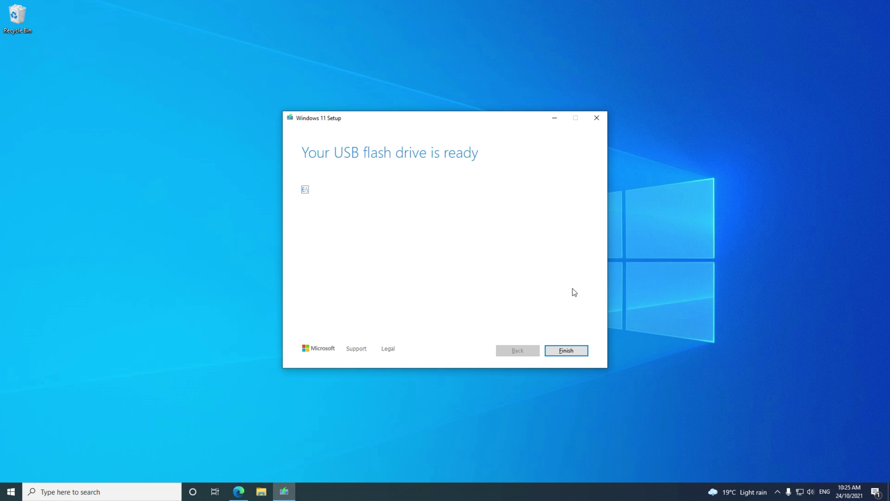
Step: Finish setup, confirm ESD-USB (E:) holds boot, efi, sources, support and setup files, then close Explorer
left_click(568, 351)
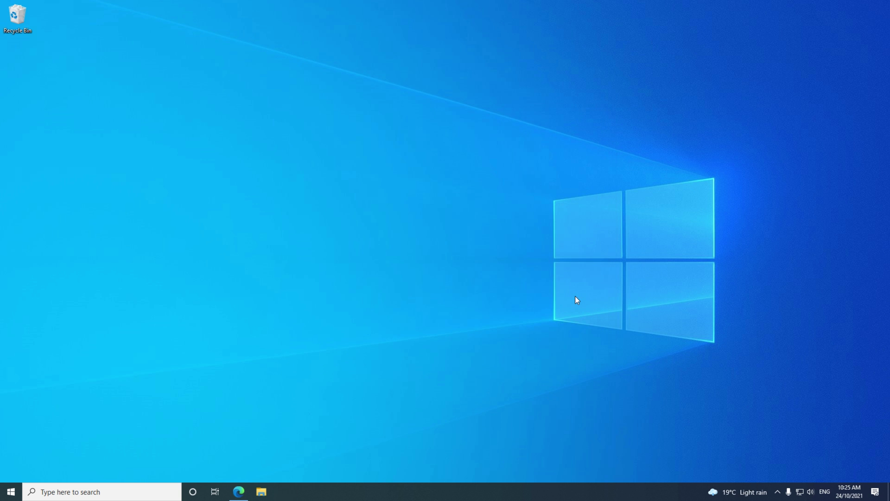
left_click(261, 491)
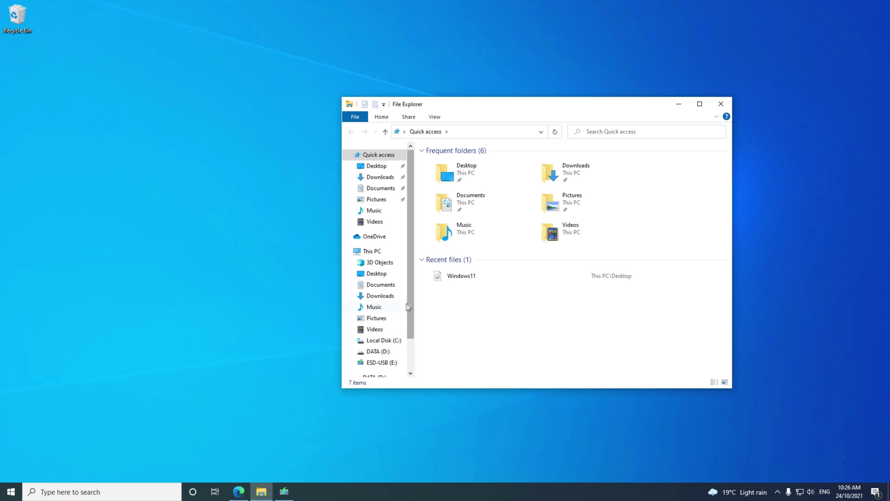
left_click(388, 362)
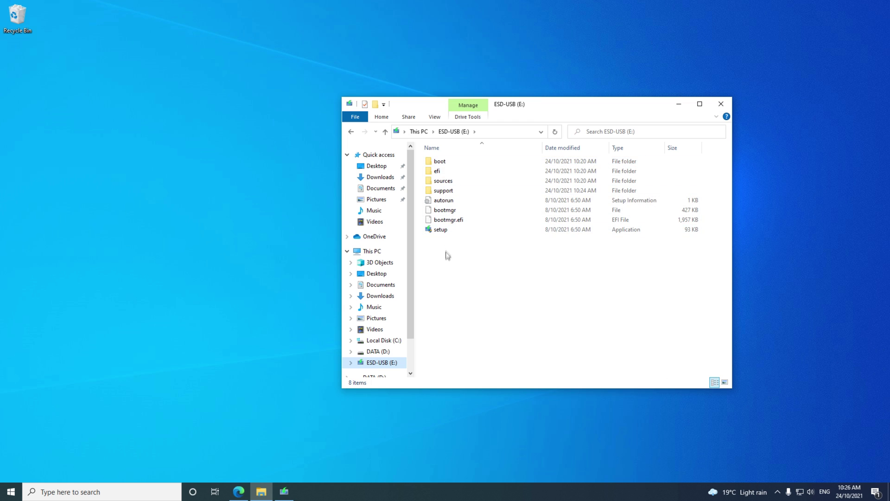
left_click_drag(411, 293, 413, 327)
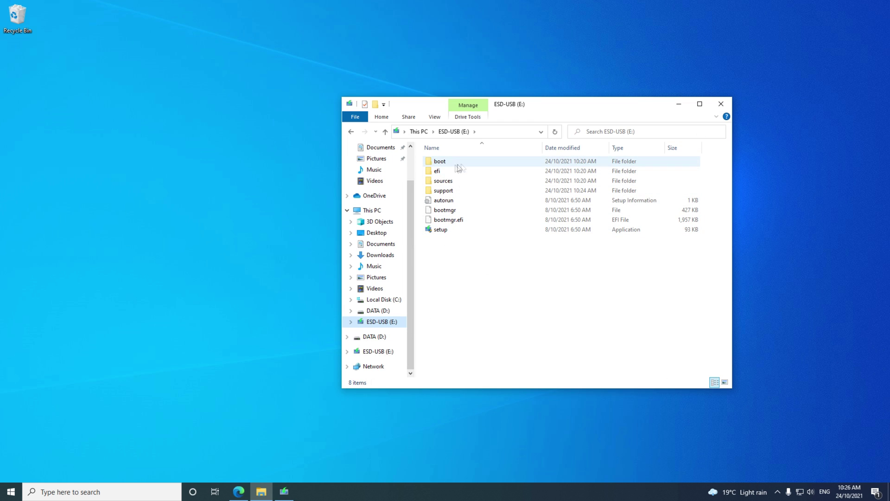
left_click(720, 108)
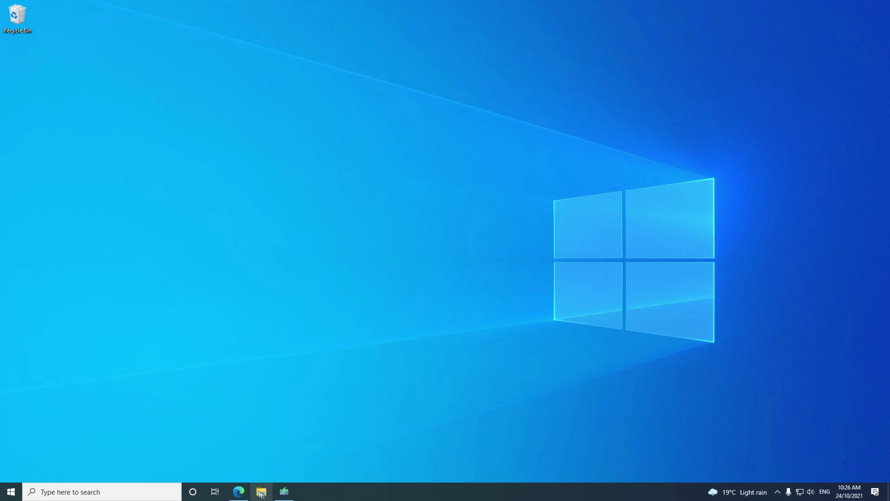
Step: Restore the Windows 11 Setup window showing the Windows 11 download in progress
left_click(284, 491)
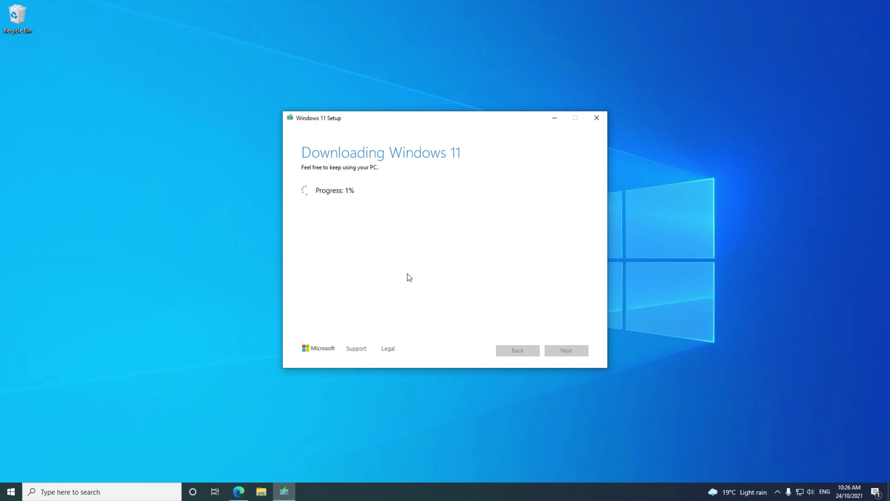